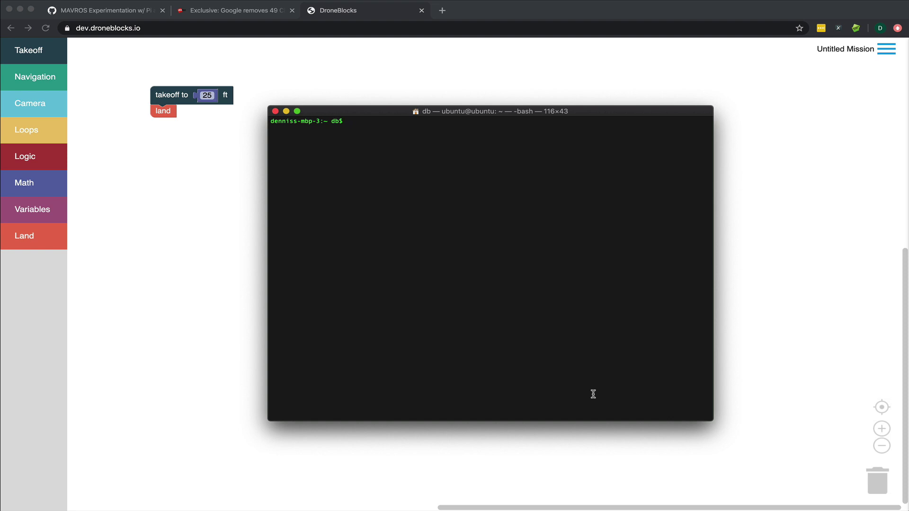
# - SSH into the Pi at 192.168.86.37 and enter roslaunch mavros px4.launch fcu_url:=/dev/ttyACM0:57600
pyautogui.press('super+v')
pyautogui.press('Return')
pyautogui.press('Return')
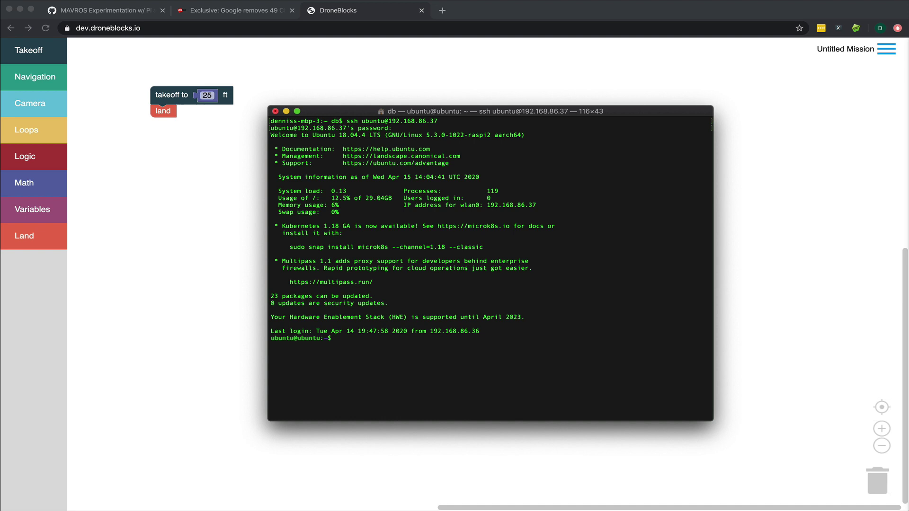
pyautogui.write('roslaunch mavros px4.launch fcu_url:=/dev/ttyACM0:57600')
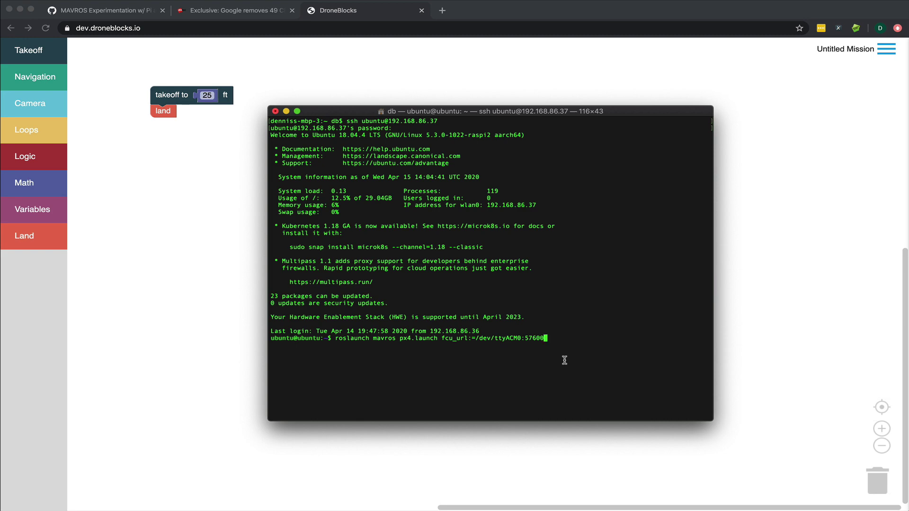
# - Run the MAVROS px4.launch command on /dev/ttyACM0 at 57600 baud
pyautogui.press('Return')
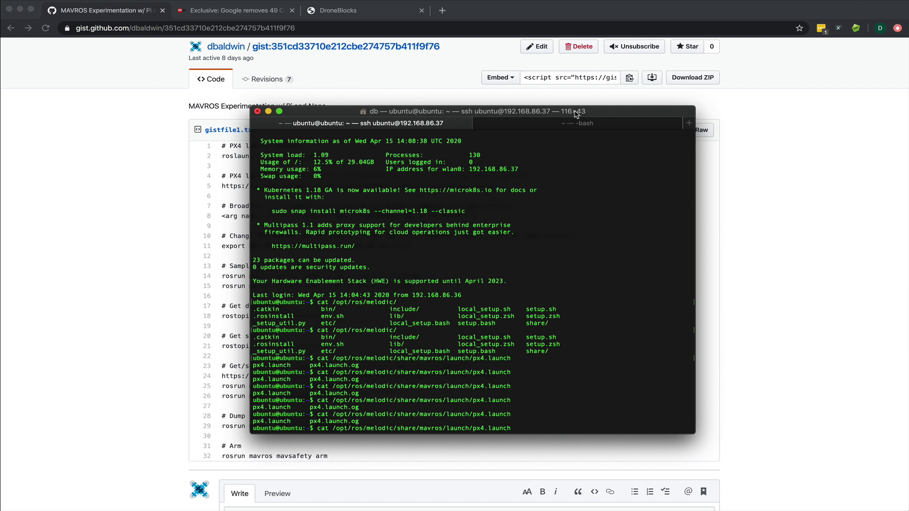
# - Find the laptop's en0 address 192.168.86.36 with ifconfig, then display px4.launch on the Pi
pyautogui.click(558, 127)
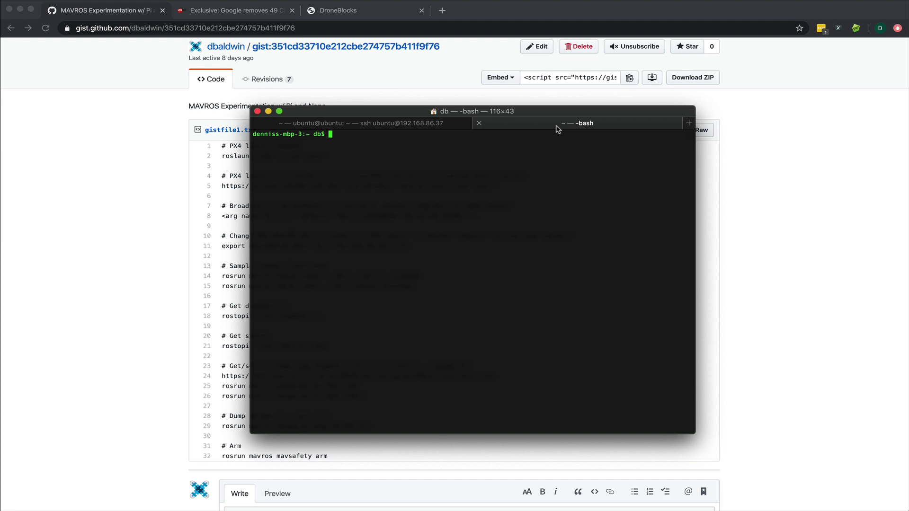
pyautogui.write('ifconfig')
pyautogui.press('Return')
pyautogui.scroll(10, 507, 270)
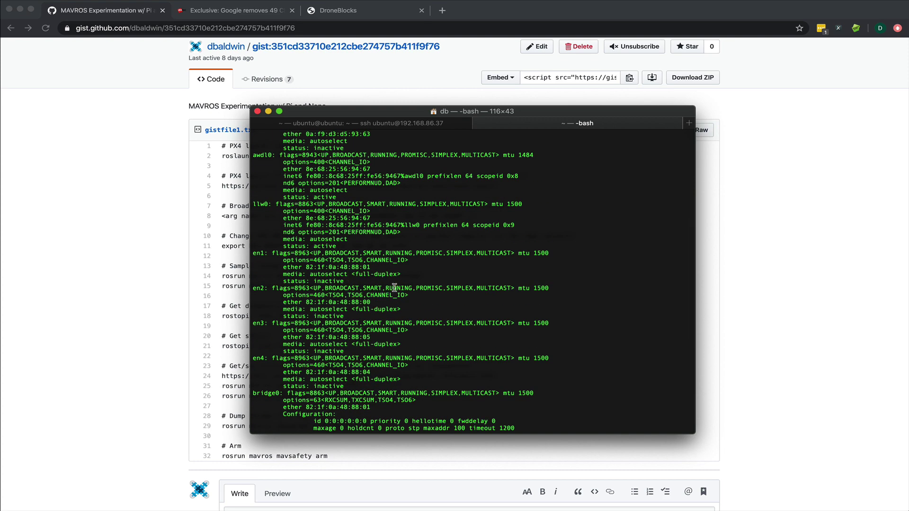
pyautogui.scroll(5, 423, 290)
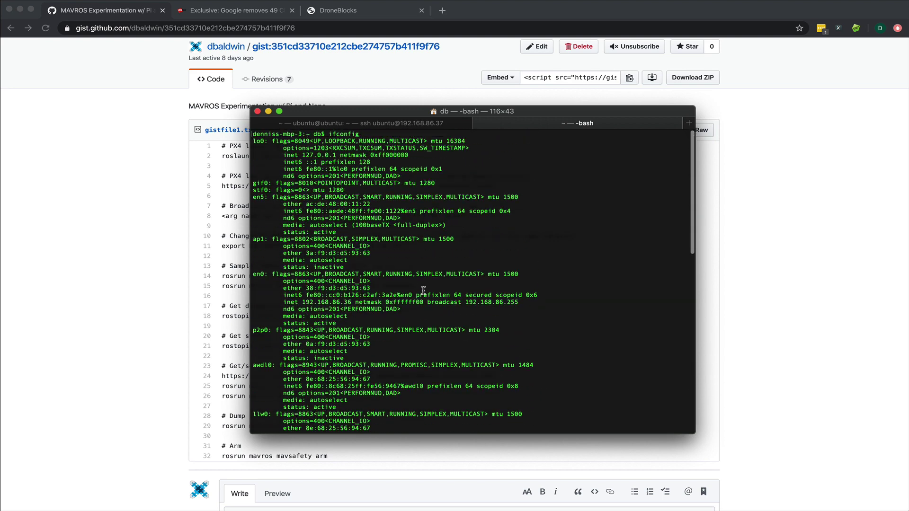
pyautogui.moveTo(302, 301); pyautogui.dragTo(353, 300)
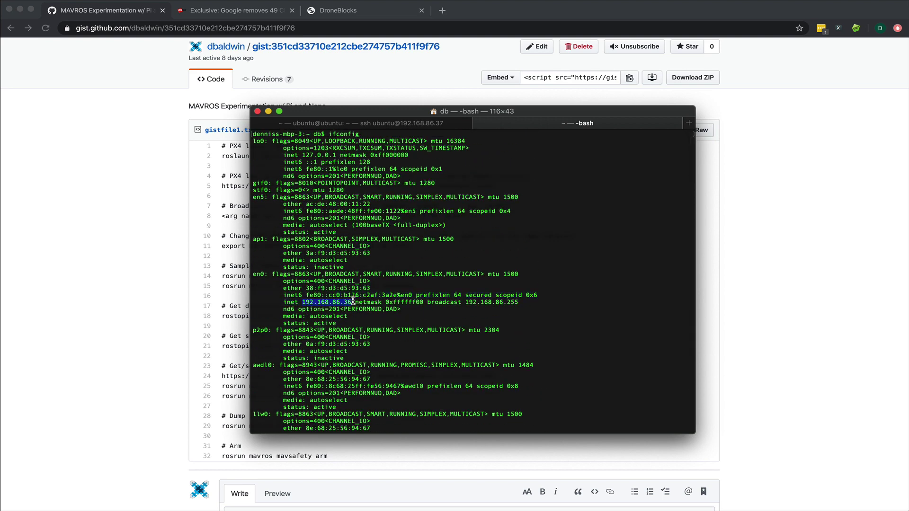
pyautogui.click(383, 125)
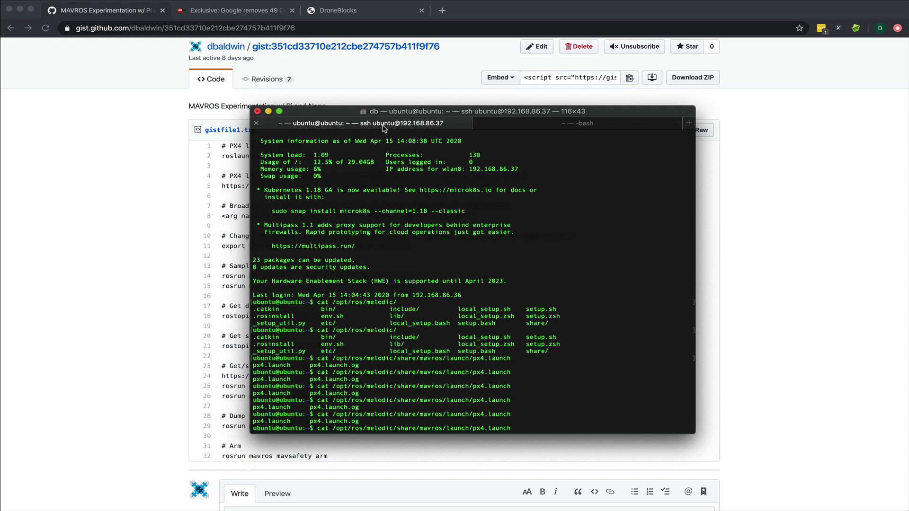
pyautogui.press('Return')
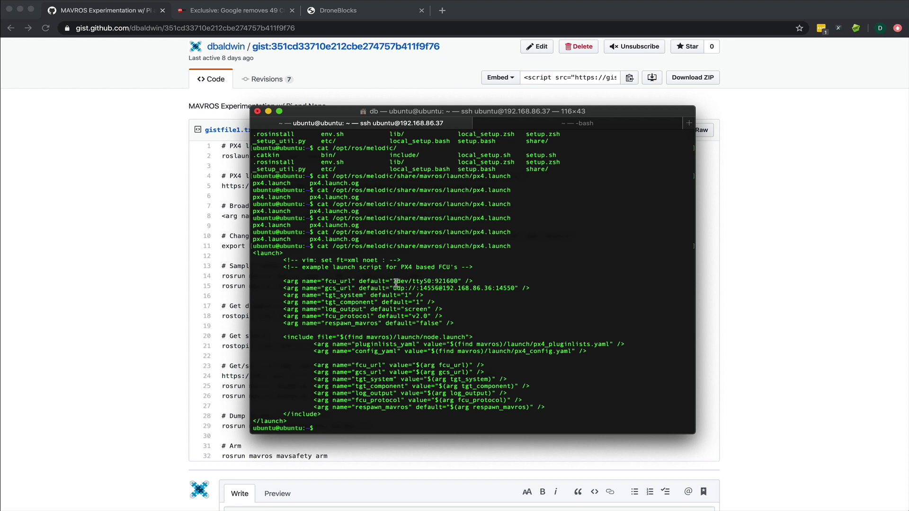
# - Highlight gcs_url ports 14556 and 14550, then relaunch MAVROS with fcu_url /dev/ttyACM0:57600
pyautogui.moveTo(390, 288); pyautogui.dragTo(517, 290)
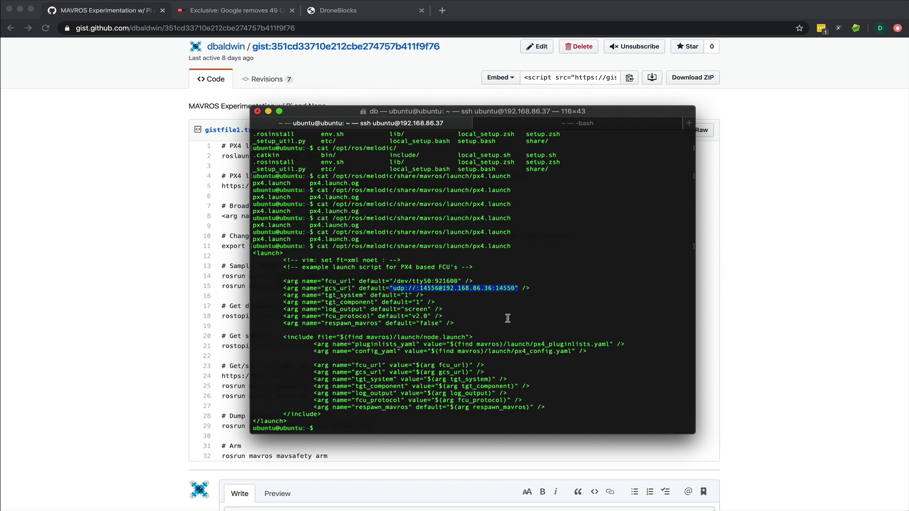
pyautogui.moveTo(440, 289); pyautogui.dragTo(423, 290)
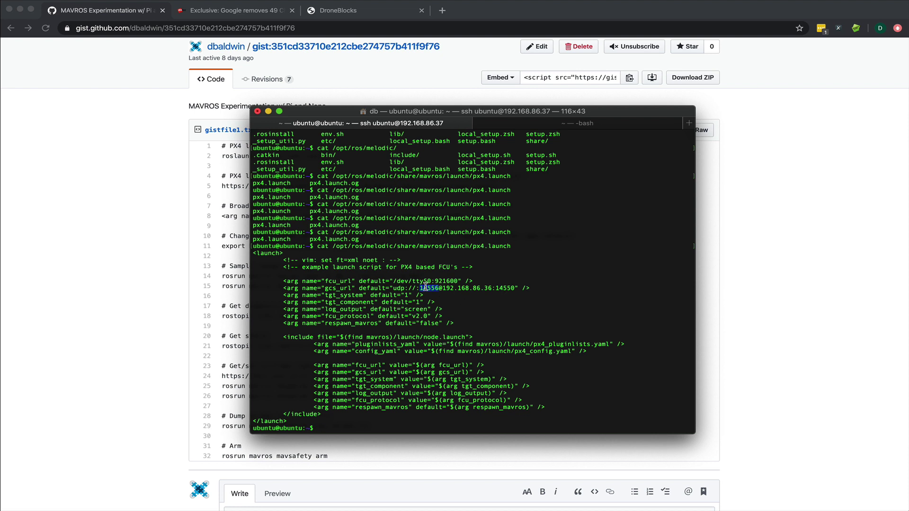
pyautogui.click(509, 289)
pyautogui.doubleClick(505, 289)
pyautogui.click(448, 366)
pyautogui.write('roslaunch mavros px4.launch fcu_url:=/dev/ttyACM0:57600')
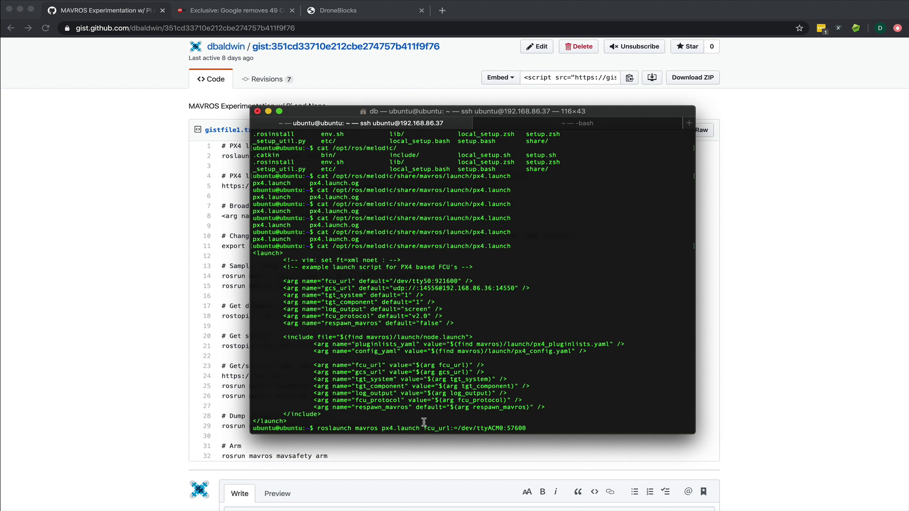
pyautogui.press('Return')
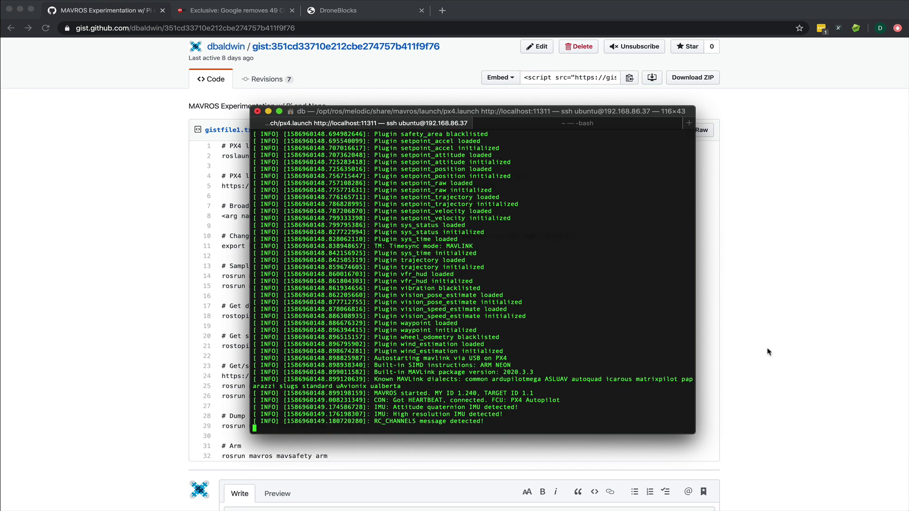
# - Hide Terminal and launch QGroundControl from Spotlight
pyautogui.press('super+Tab')
pyautogui.press('super+space')
pyautogui.write('qg')
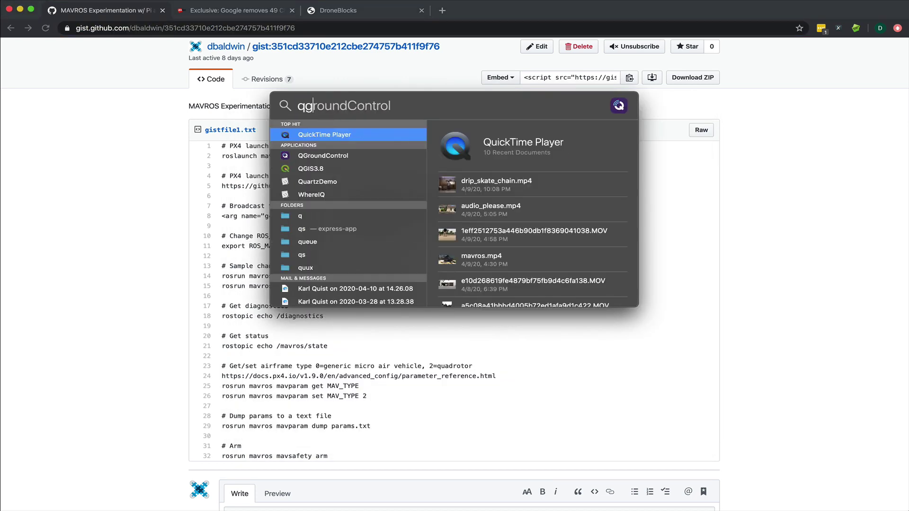
pyautogui.press('Return')
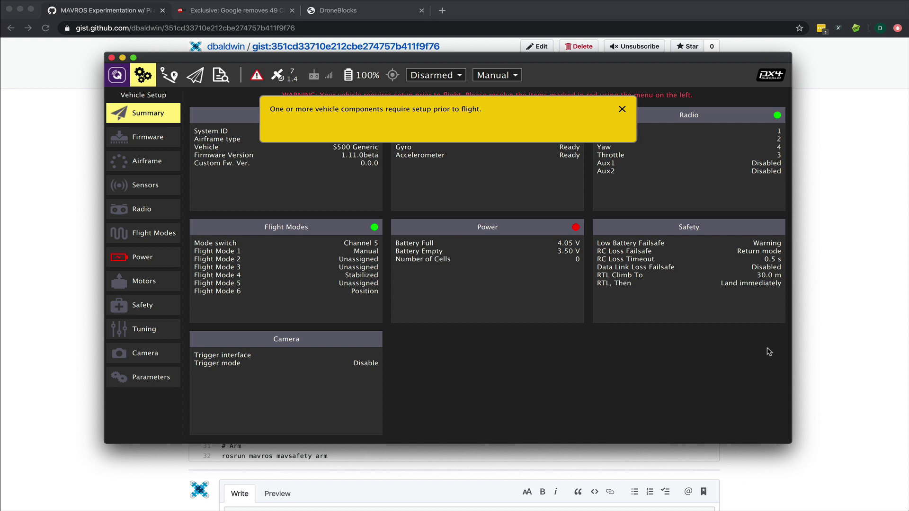
# - Dismiss the vehicle setup and USB Arming denied warning banners
pyautogui.click(623, 111)
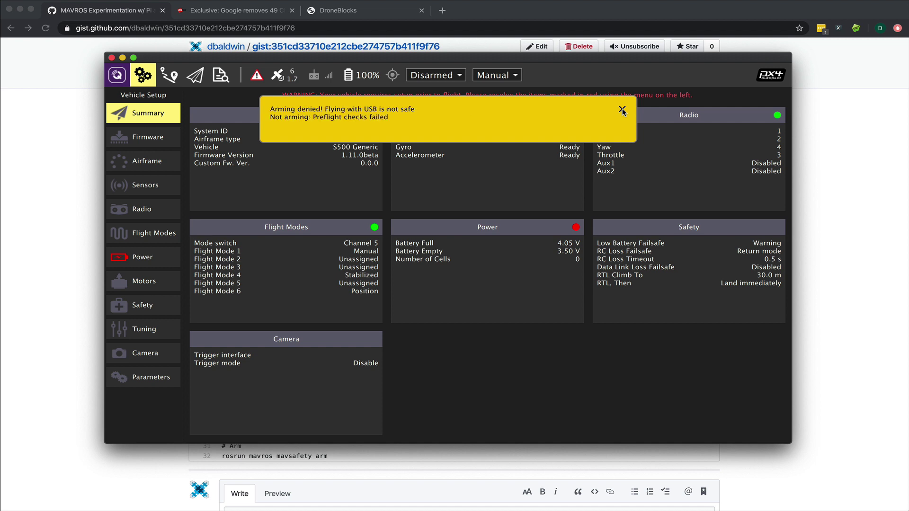
pyautogui.click(623, 111)
pyautogui.moveTo(573, 59); pyautogui.dragTo(572, 60)
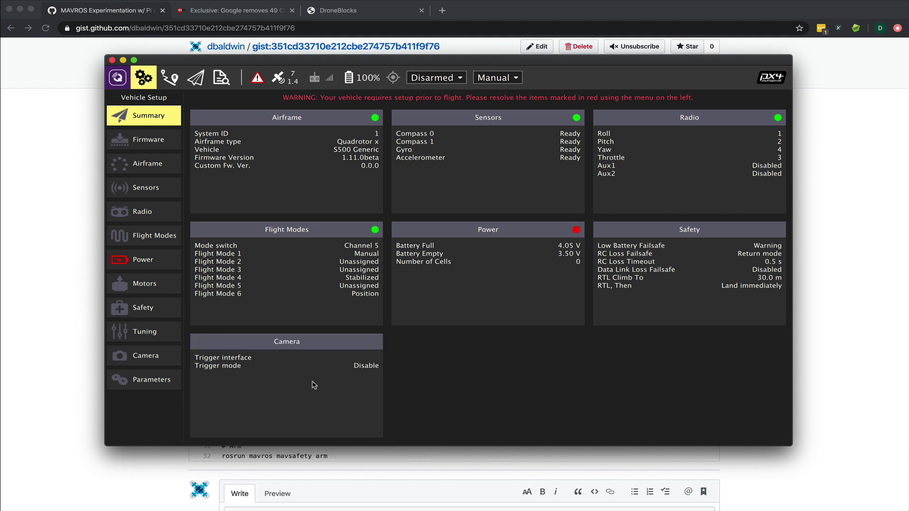
# - Search parameters for 'usb', save CBRK_USB_CHK as 197848, and dismiss the reboot notice
pyautogui.click(159, 381)
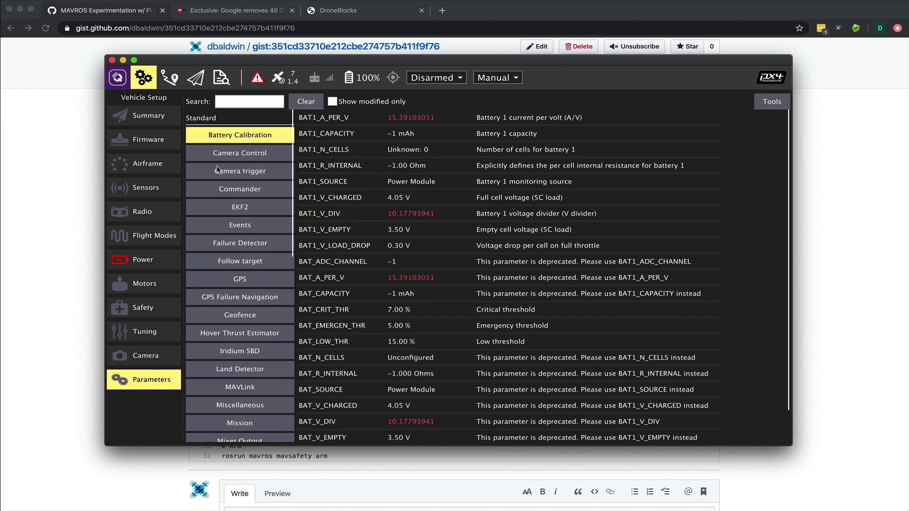
pyautogui.click(237, 102)
pyautogui.write('u')
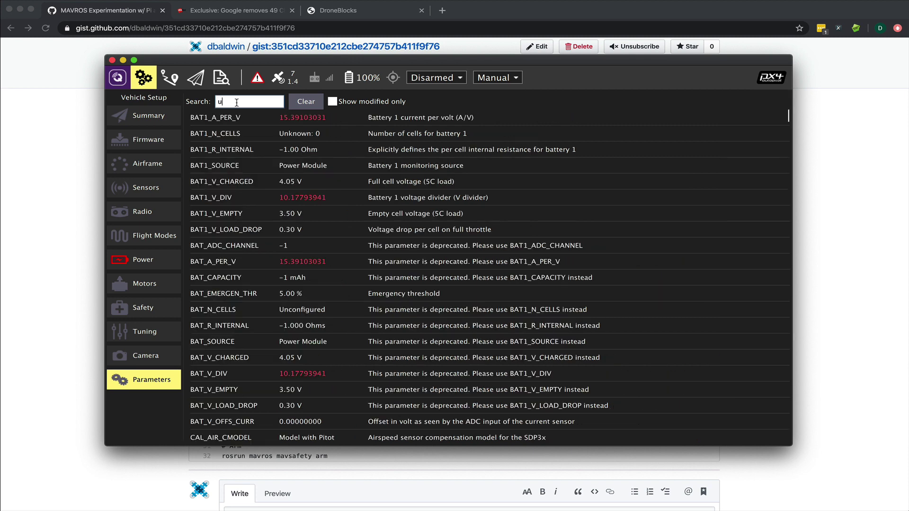
pyautogui.write('sb')
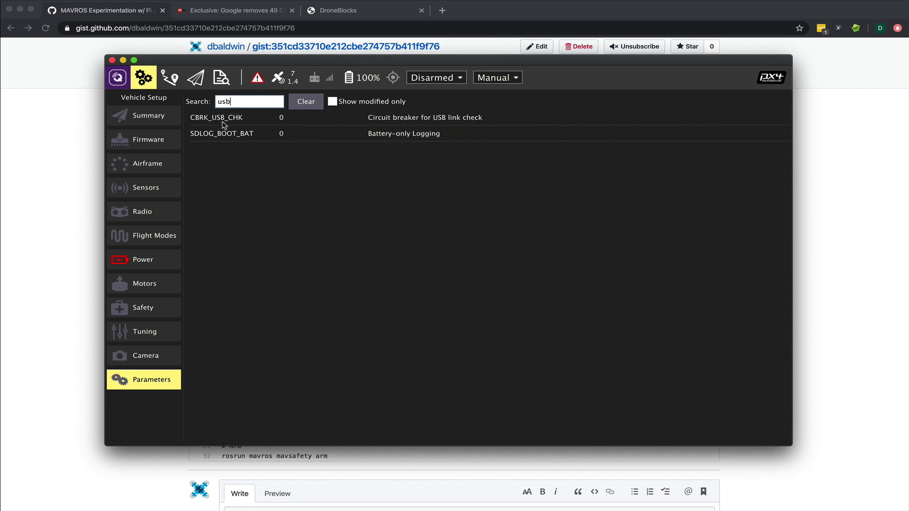
pyautogui.click(226, 124)
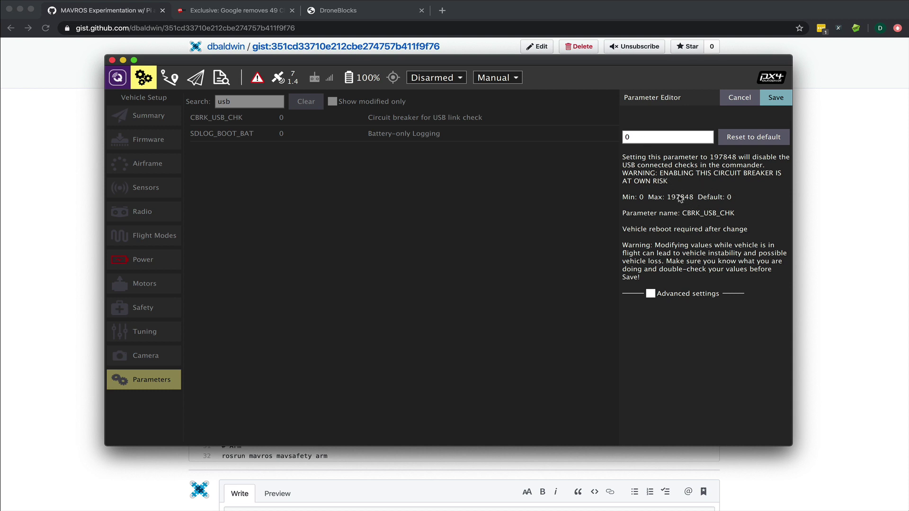
pyautogui.click(644, 139)
pyautogui.write('197848')
pyautogui.click(776, 97)
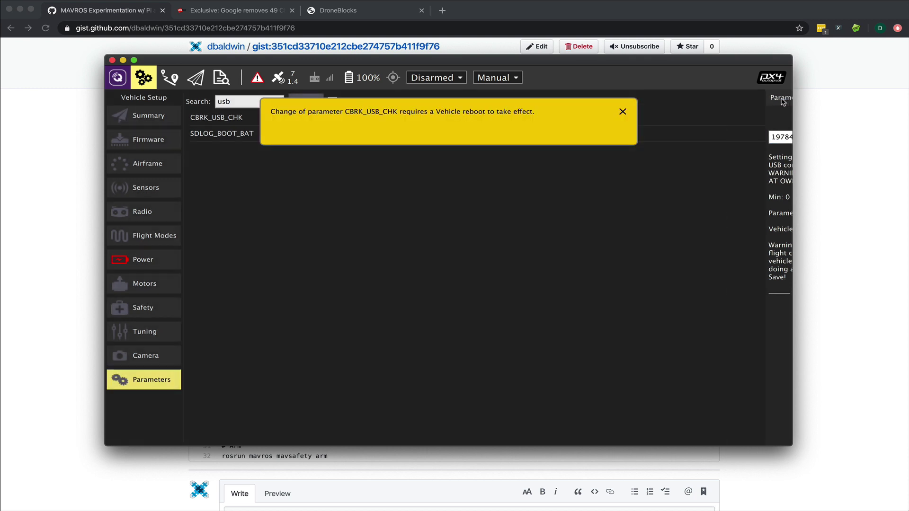
pyautogui.click(623, 112)
# - Reboot the vehicle from the parameter Tools menu and confirm
pyautogui.click(150, 384)
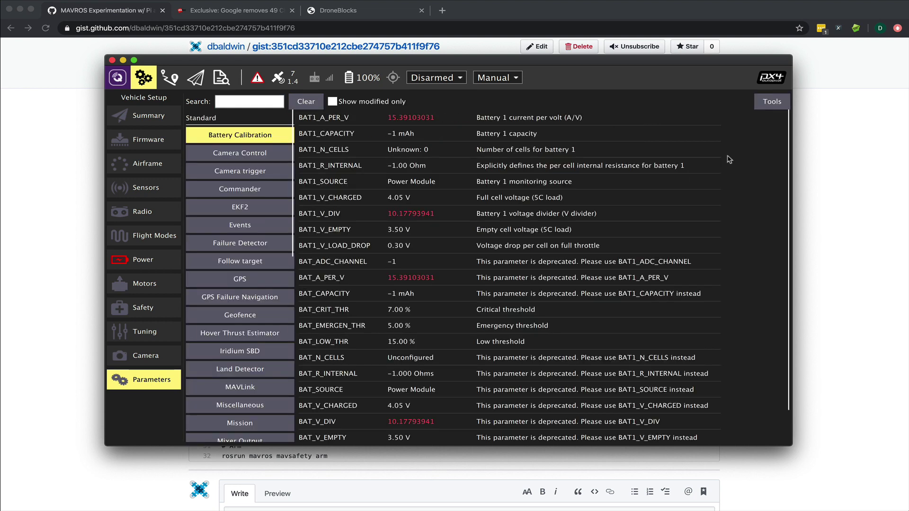
pyautogui.click(772, 102)
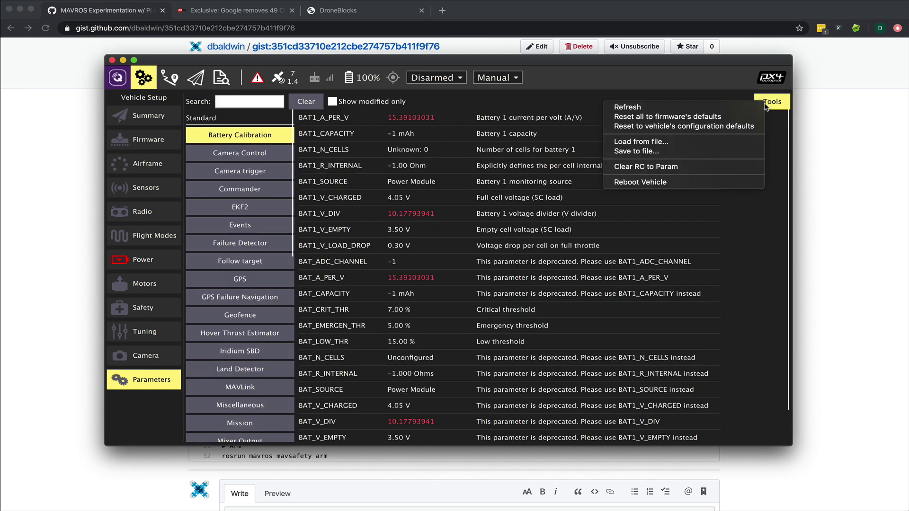
pyautogui.click(700, 183)
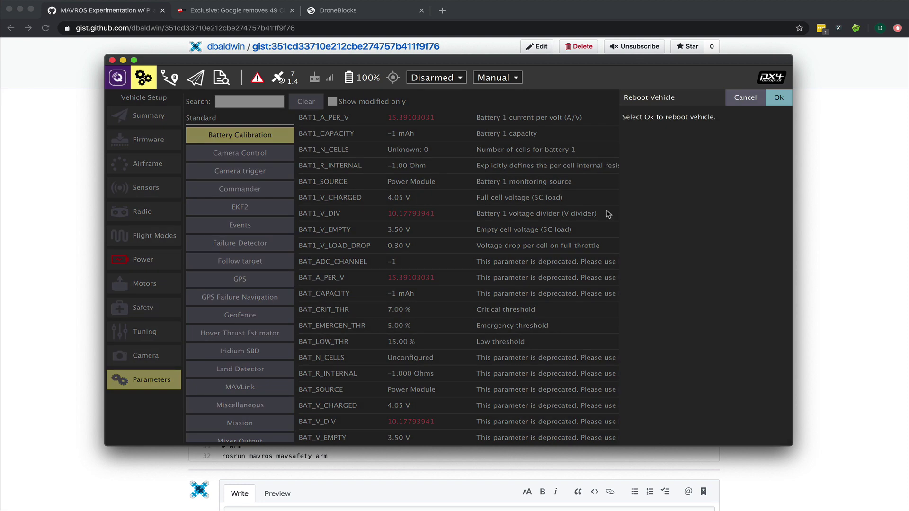
pyautogui.click(779, 99)
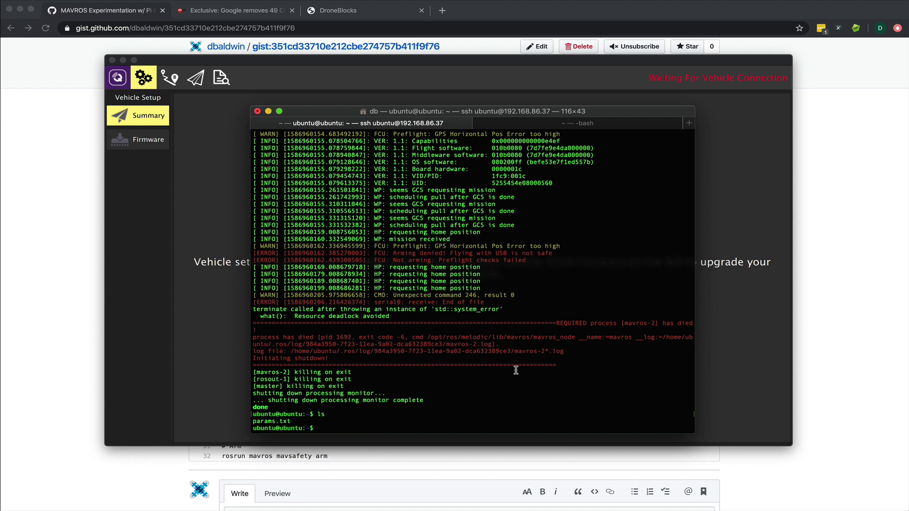
# - Relaunch MAVROS with fcu_url /dev/ttyACM0:57600 and bring QGroundControl back to front
pyautogui.write('roslaunch mavros px4.launch fcu_url:=/dev/ttyACM0:57600')
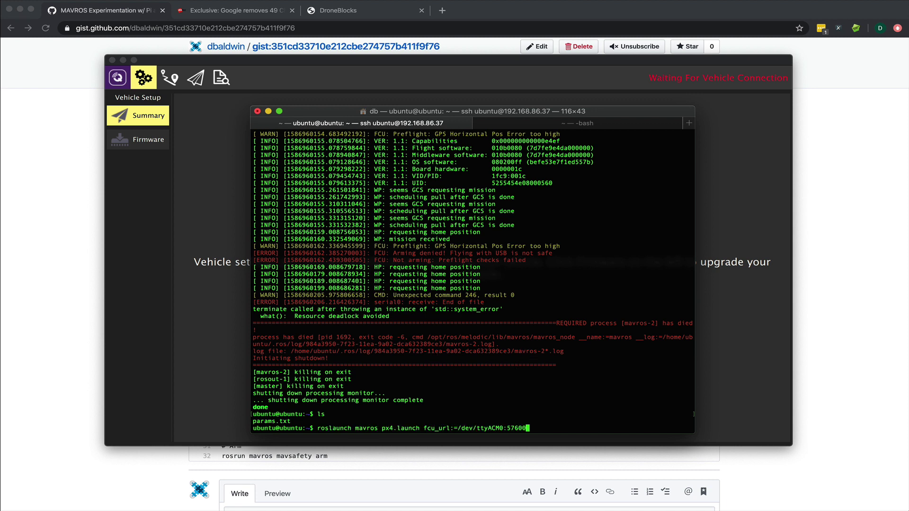
pyautogui.press('Return')
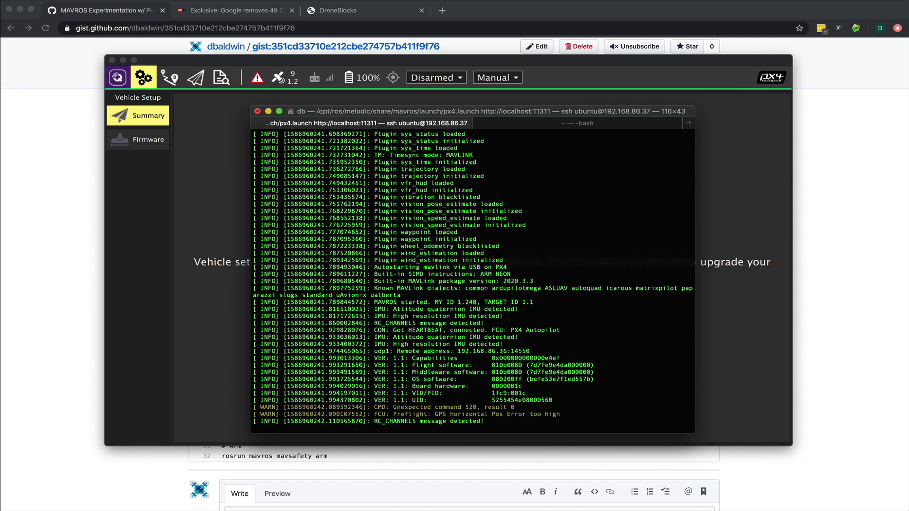
pyautogui.click(600, 63)
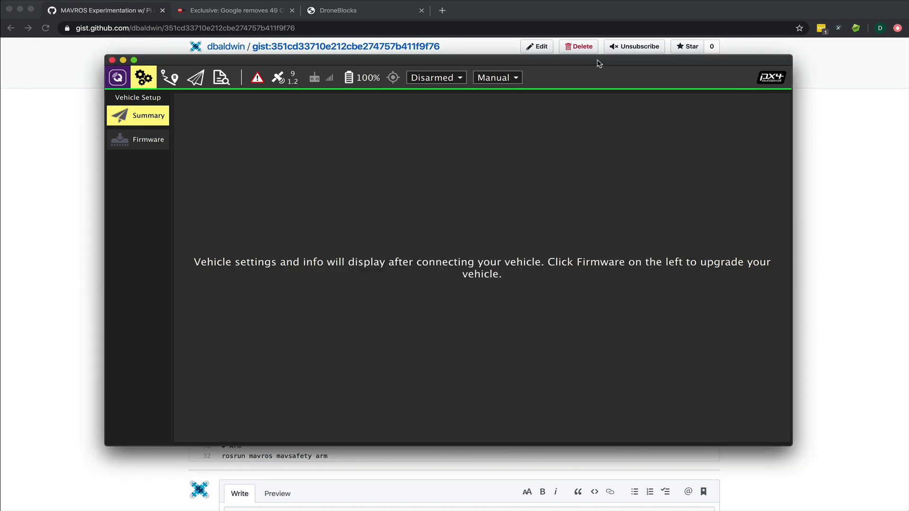
# - Open General application settings, dismiss the setup warning, and arm via mavsafety in Terminal
pyautogui.click(118, 78)
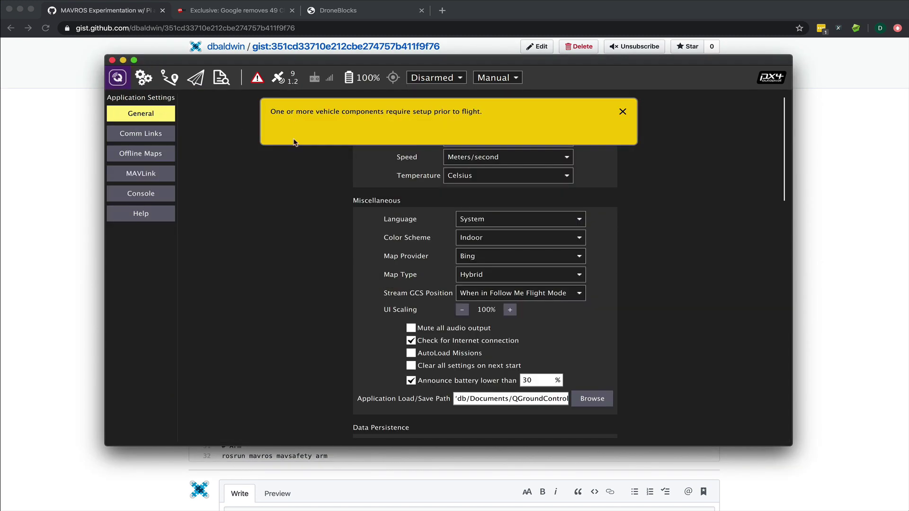
pyautogui.click(623, 113)
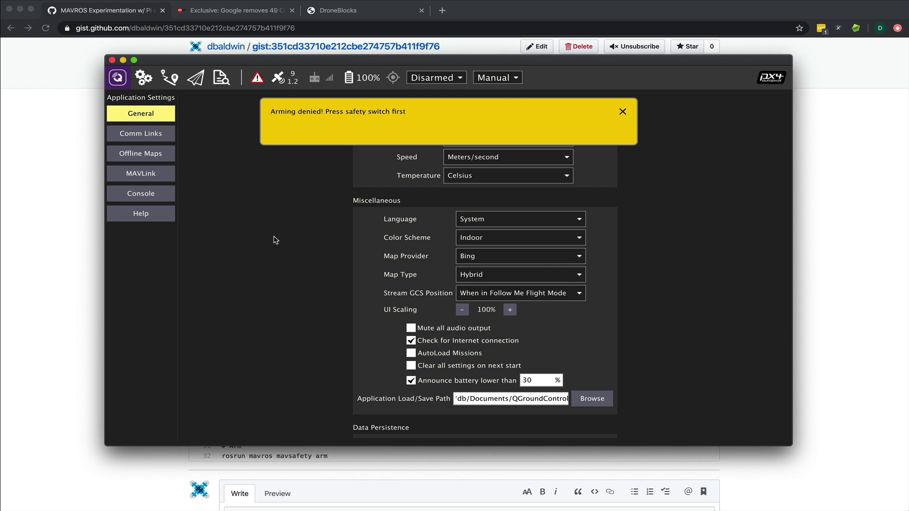
pyautogui.press('super+Tab')
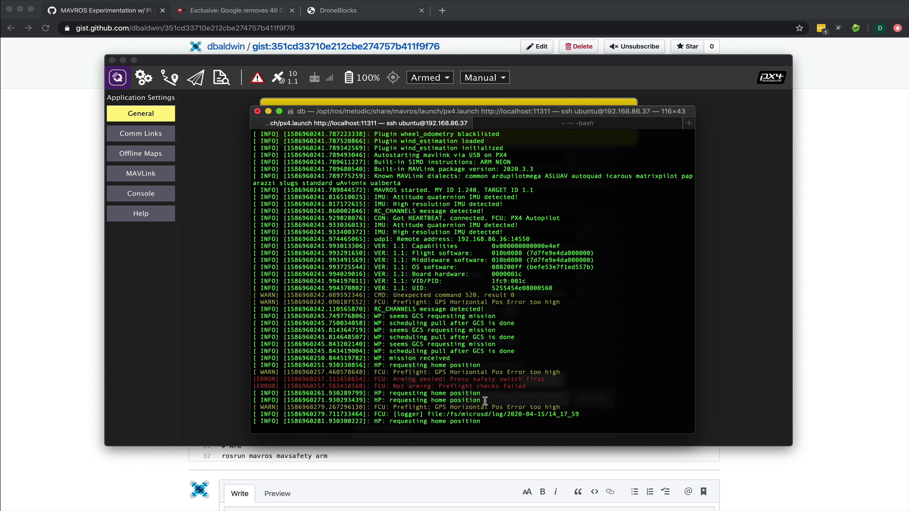
pyautogui.click(570, 82)
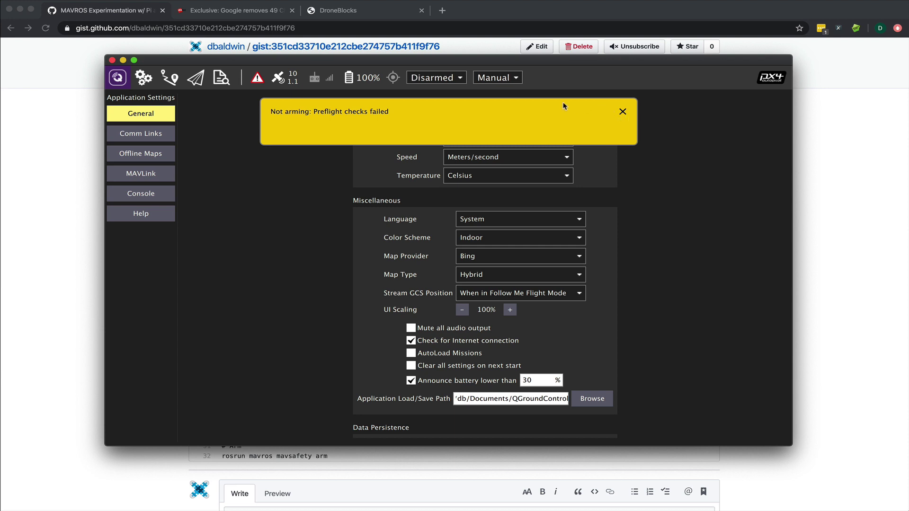
# - Choose Stabilized in the flight mode dropdown and close the 'Not arming' preflight banner
pyautogui.click(516, 78)
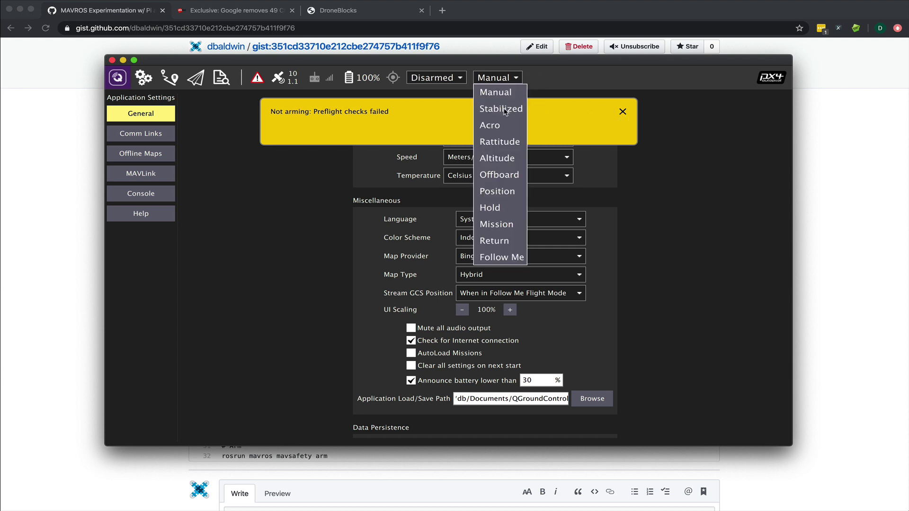
pyautogui.click(505, 109)
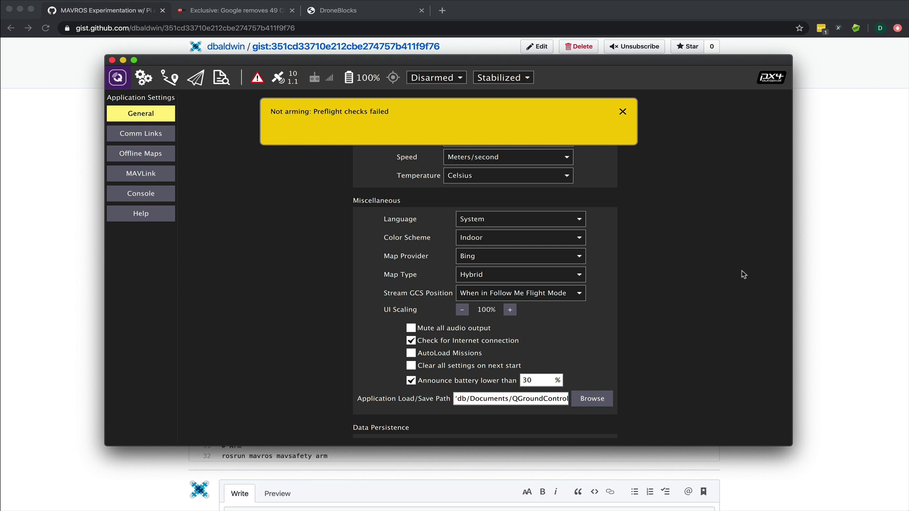
pyautogui.click(623, 112)
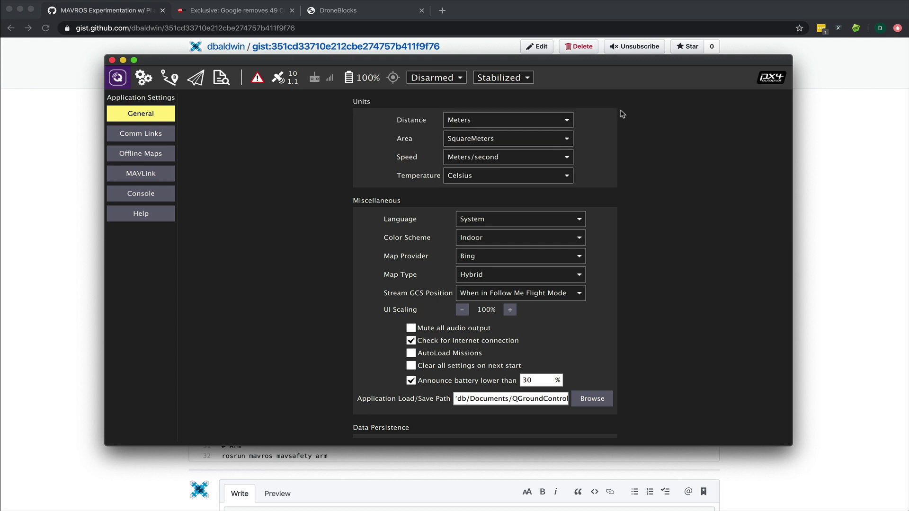